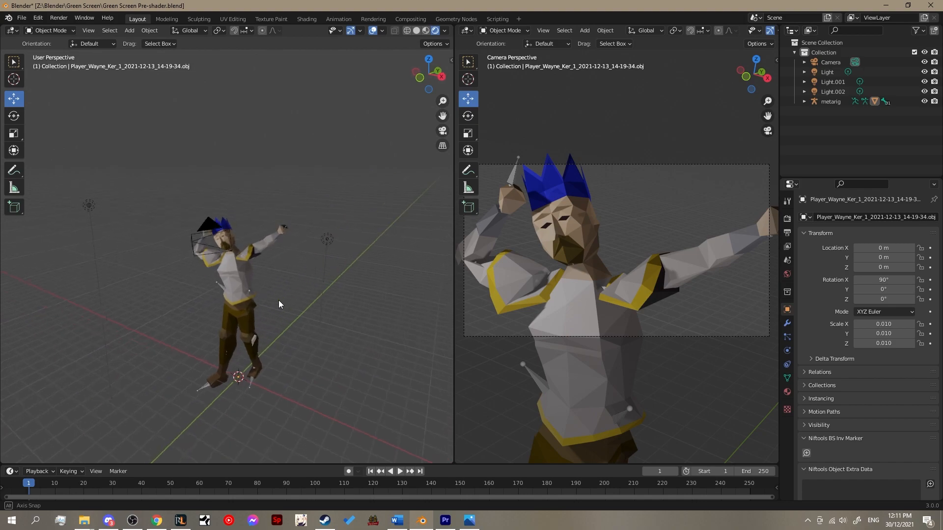
pyautogui.moveTo(268, 302); pyautogui.dragTo(304, 302, button='middle')
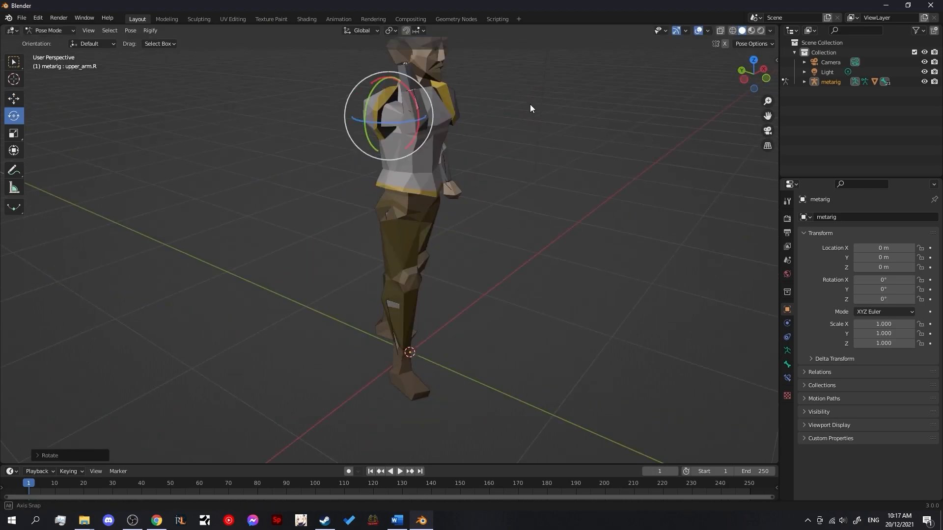
pyautogui.moveTo(445, 177); pyautogui.dragTo(423, 159)
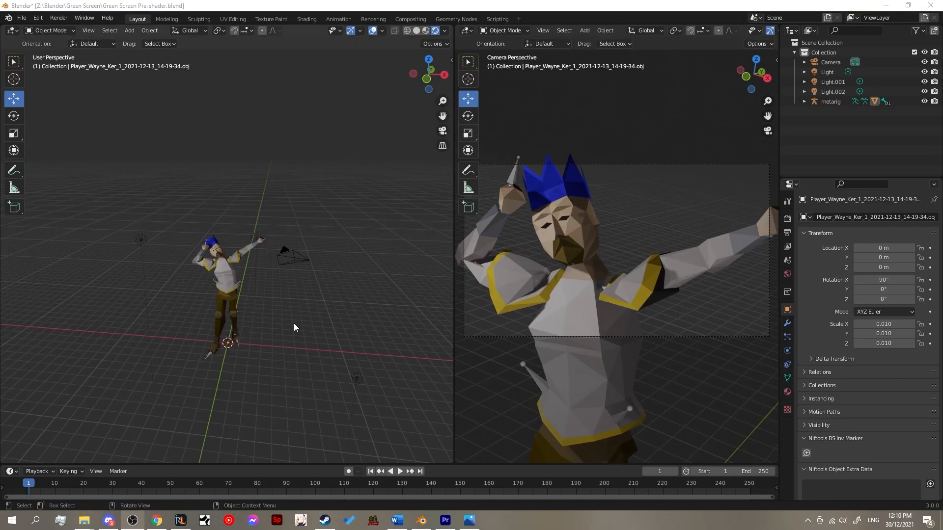
pyautogui.moveTo(294, 323); pyautogui.dragTo(231, 318, button='middle')
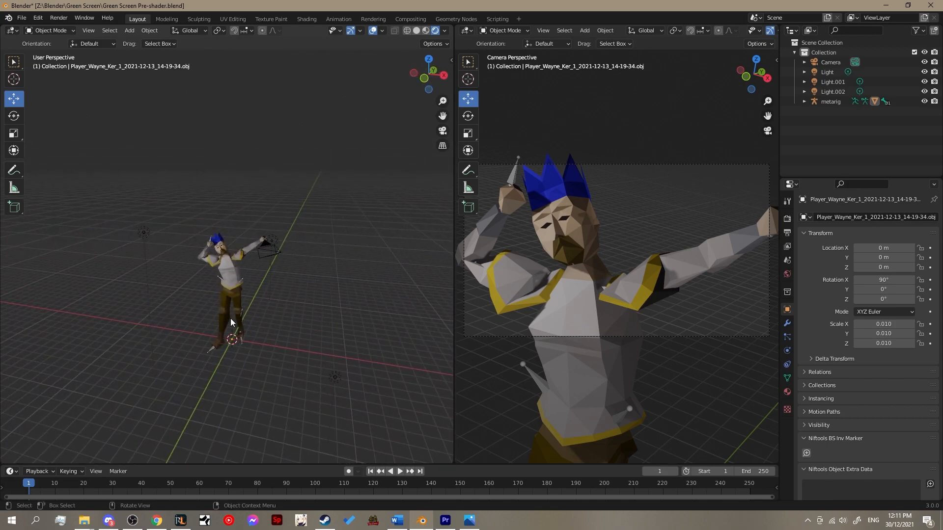
pyautogui.scroll(5, 238, 316)
pyautogui.scroll(-4, 247, 315)
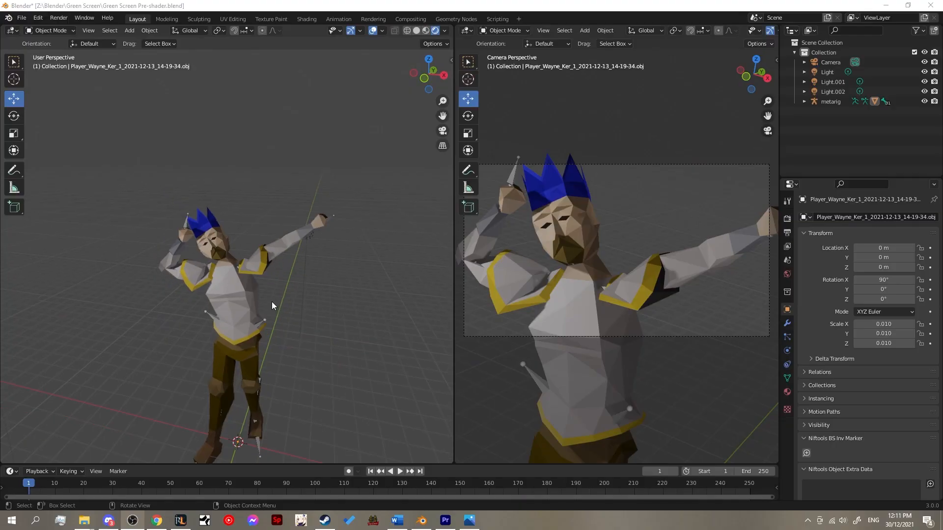
pyautogui.moveTo(301, 299)
pyautogui.mouseDown(button='middle')
pyautogui.moveTo(269, 301)
pyautogui.moveTo(304, 302)
pyautogui.mouseUp(button='middle')
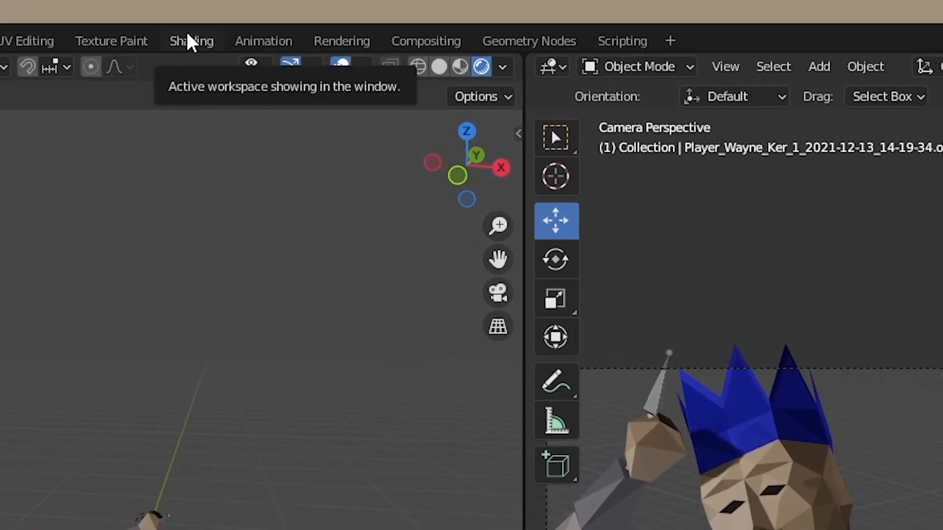
# Step: Open the Shading workspace and set the shader editor to show the World nodes
pyautogui.click(231, 33)
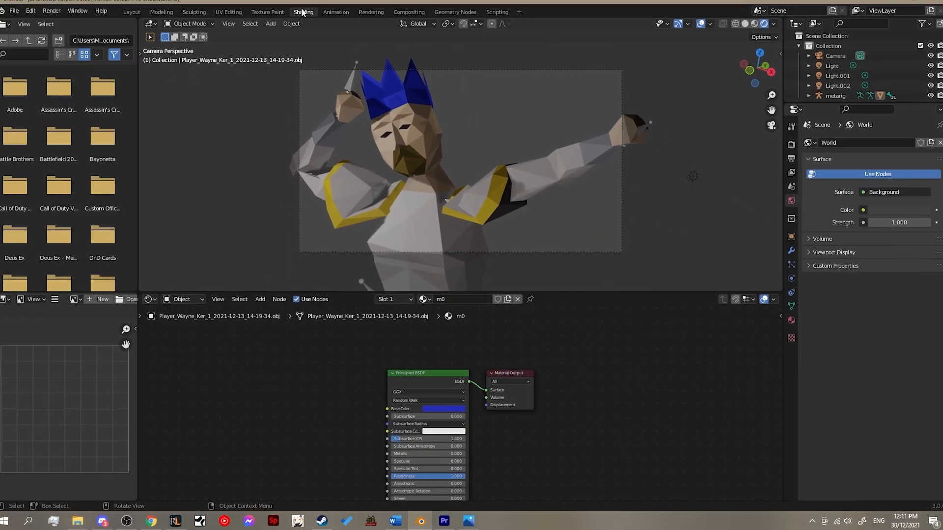
pyautogui.click(161, 288)
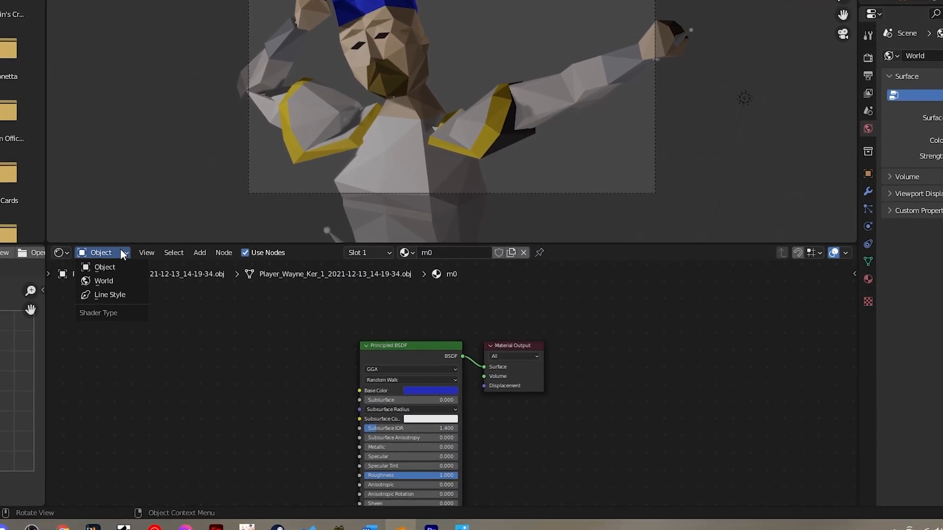
pyautogui.click(91, 271)
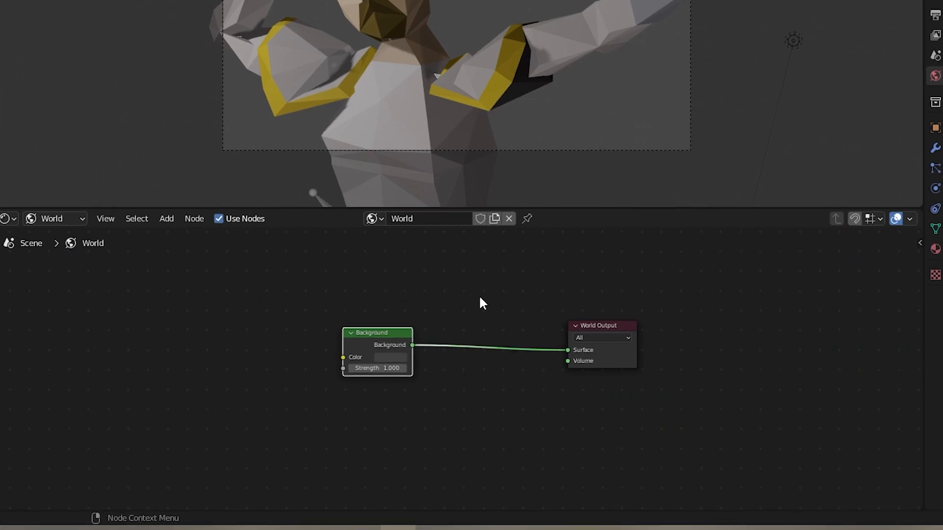
# Step: Add a Mix Shader node to the World node tree below the link between Background and World Output
pyautogui.click(480, 298)
pyautogui.hotkey('shift', 'a')
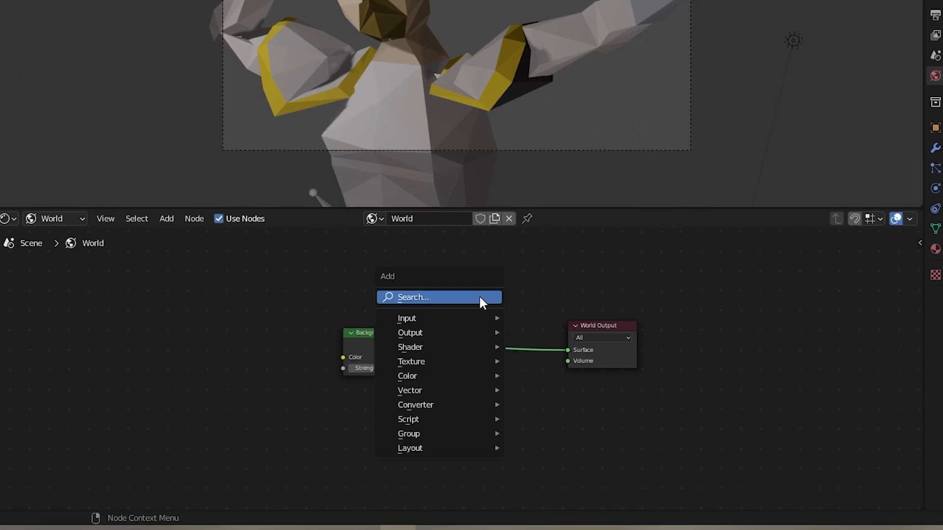
pyautogui.click(471, 297)
pyautogui.write('mikx')
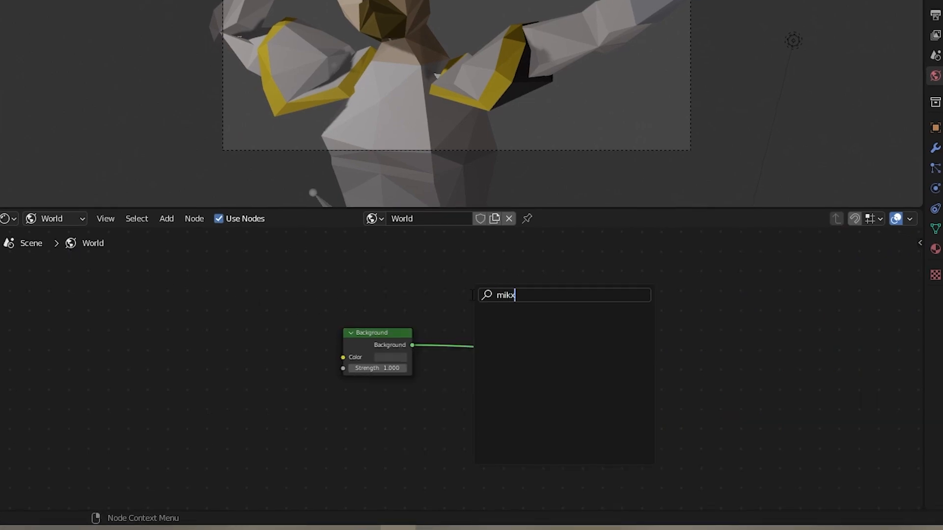
pyautogui.press('BackSpace')
pyautogui.press('BackSpace')
pyautogui.write('x')
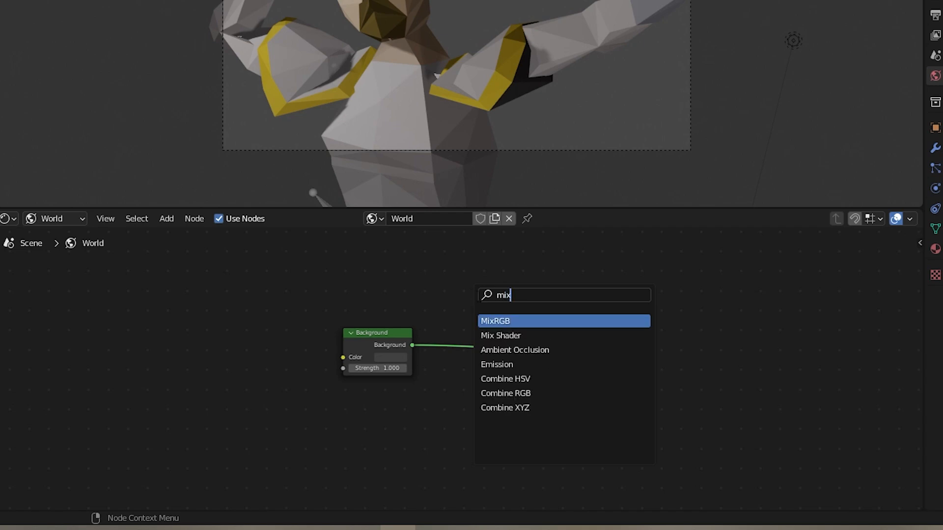
pyautogui.click(508, 336)
pyautogui.click(482, 400)
# Step: Link the Background into the Mix Shader's first shader input and its output to the World Output's Surface, placing the node between them
pyautogui.moveTo(568, 350); pyautogui.dragTo(468, 377)
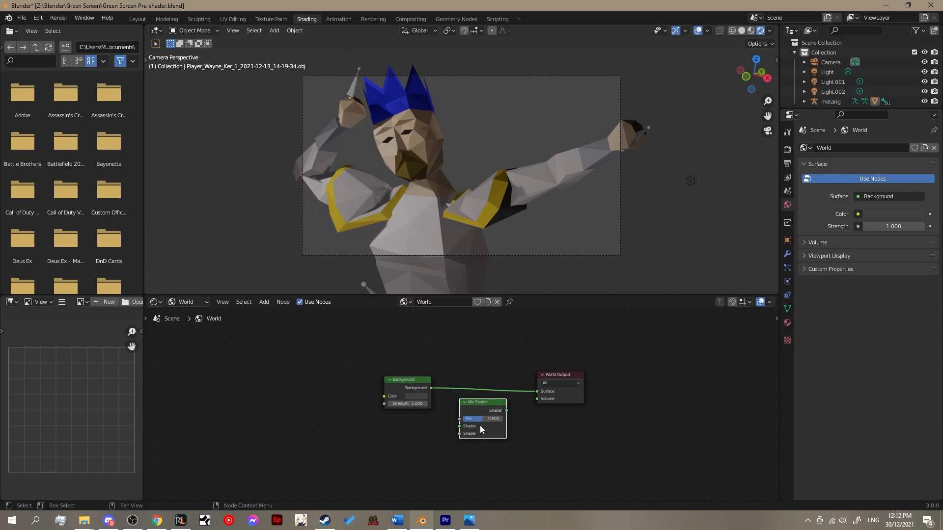
pyautogui.moveTo(470, 412); pyautogui.dragTo(460, 426)
pyautogui.moveTo(507, 411); pyautogui.dragTo(536, 392)
pyautogui.moveTo(486, 404); pyautogui.dragTo(489, 374)
pyautogui.click(378, 443)
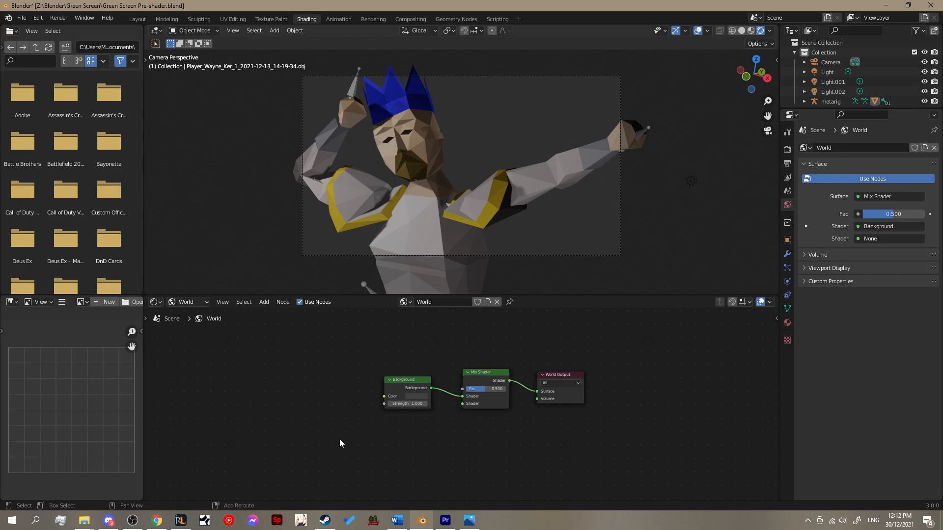
# Step: Duplicate the Background node below the original and link the copy to the Mix Shader's second shader input
pyautogui.click(411, 379)
pyautogui.rightClick(410, 379)
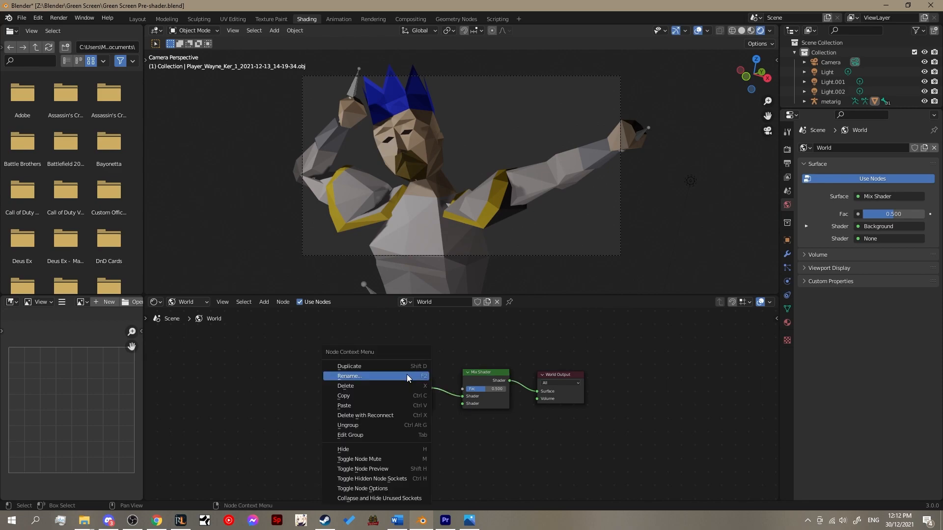
pyautogui.click(403, 367)
pyautogui.click(429, 430)
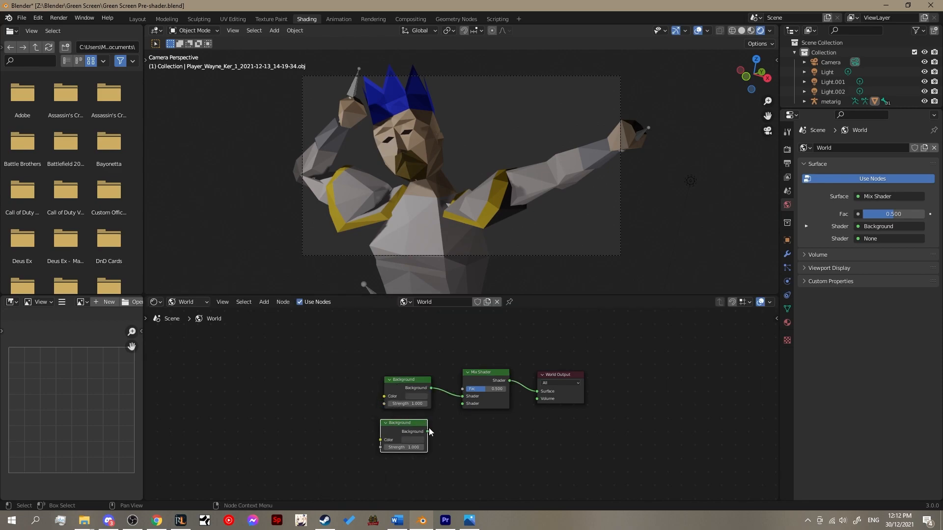
pyautogui.moveTo(464, 404); pyautogui.dragTo(464, 405)
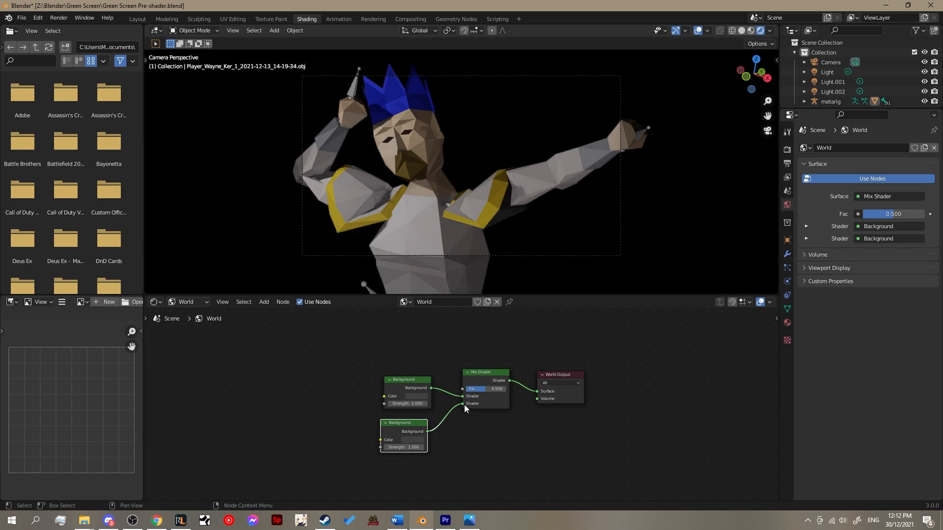
# Step: Set the duplicated Background node's color to a bright, fully saturated green
pyautogui.click(415, 439)
pyautogui.click(431, 376)
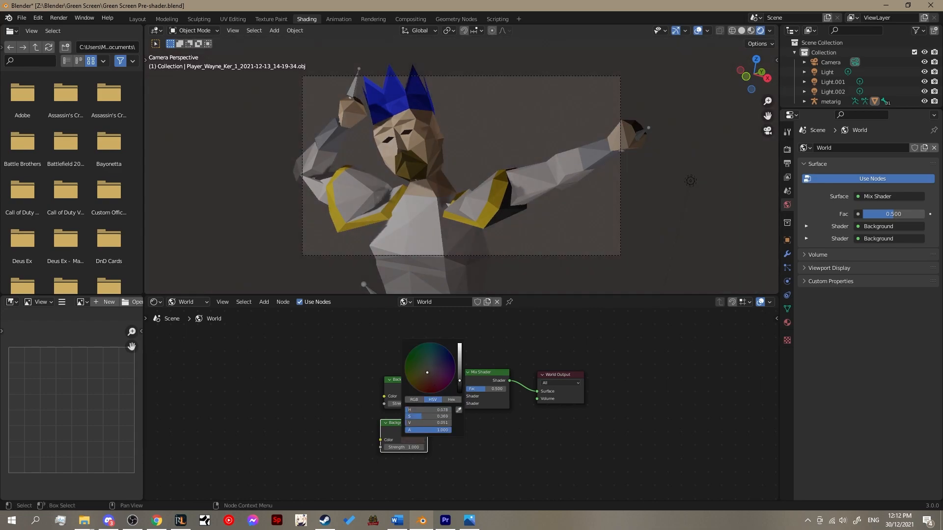
pyautogui.moveTo(459, 377); pyautogui.dragTo(460, 345)
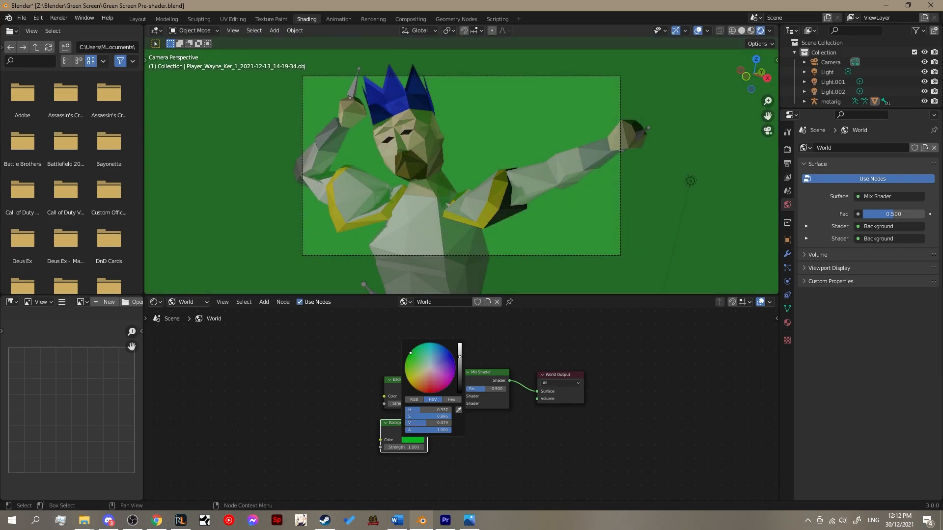
pyautogui.click(477, 449)
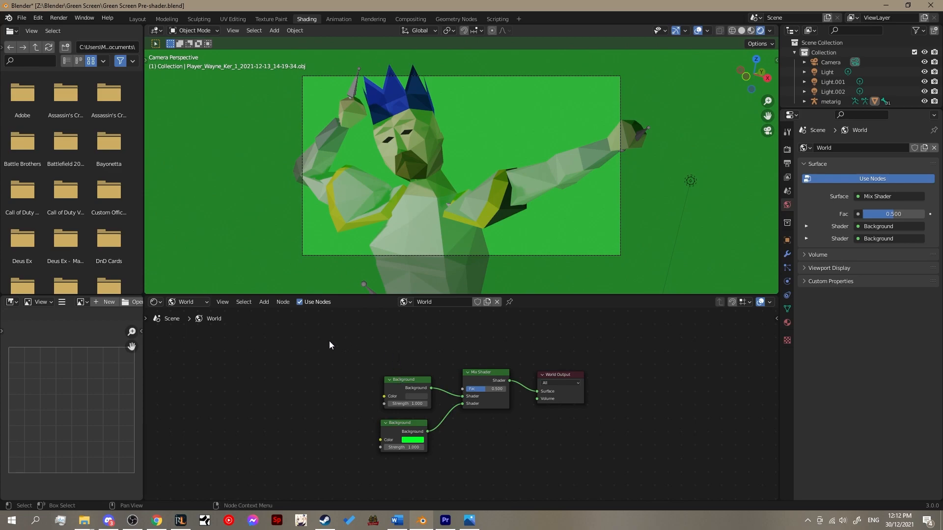
# Step: Add a Light Path node beside the Background nodes and link its Is Camera Ray output to the Mix Shader's Fac input
pyautogui.hotkey('shift', 'a')
pyautogui.click(187, 393)
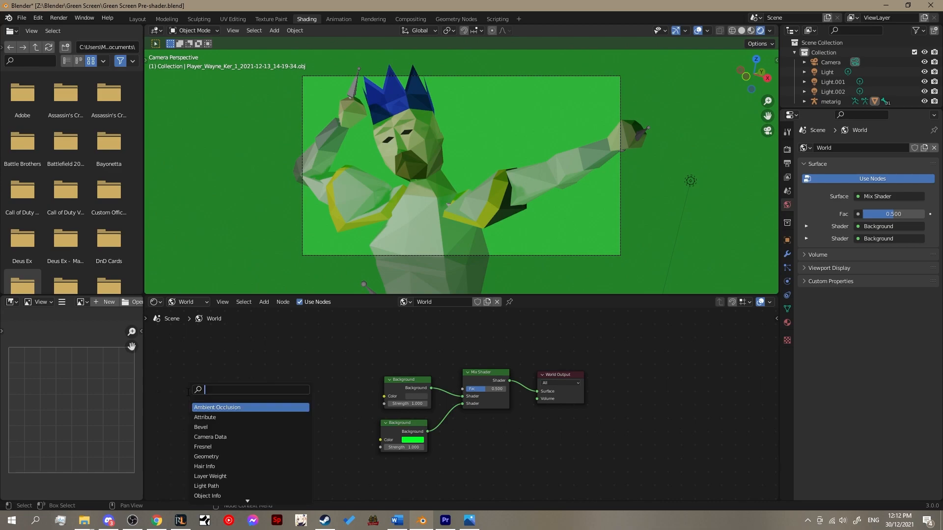
pyautogui.write('light')
pyautogui.press('Return')
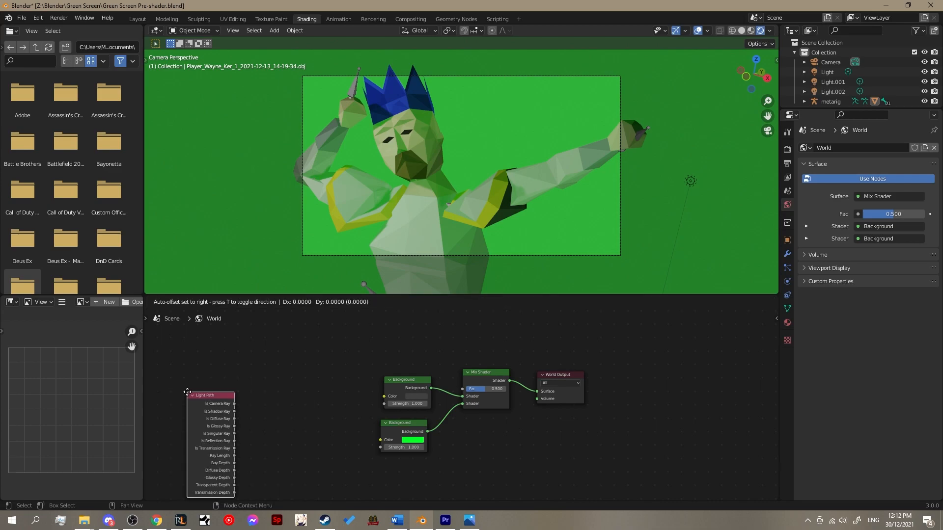
pyautogui.click(311, 347)
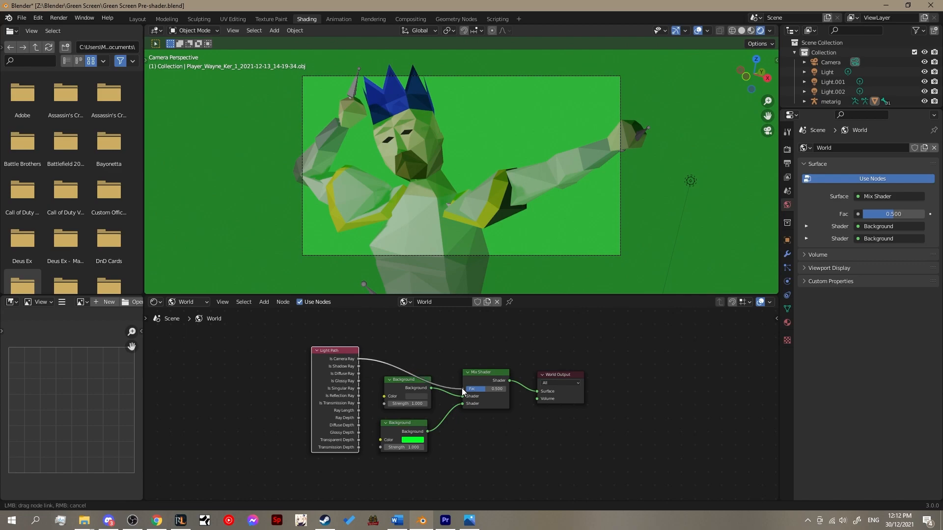
pyautogui.moveTo(461, 388); pyautogui.dragTo(462, 388)
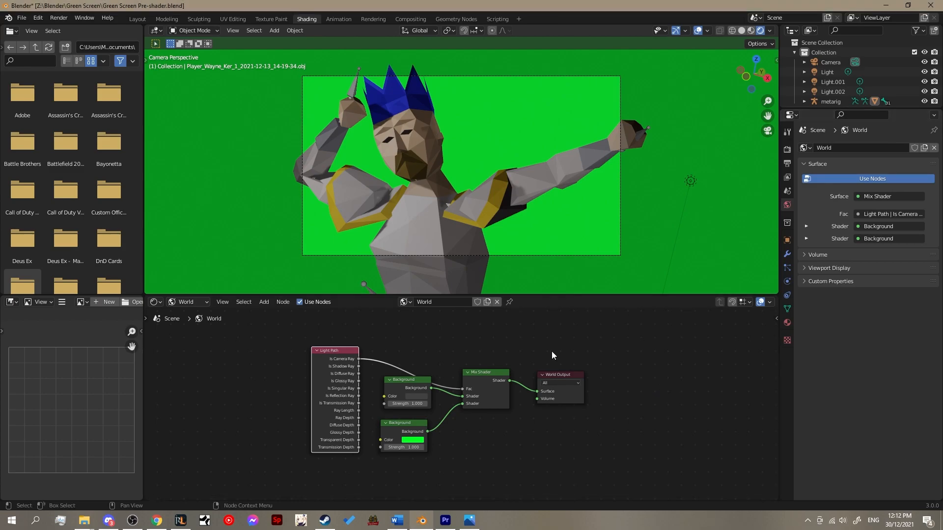
# Step: Render the current frame as a still image and open the Save As dialog for the result
pyautogui.click(58, 18)
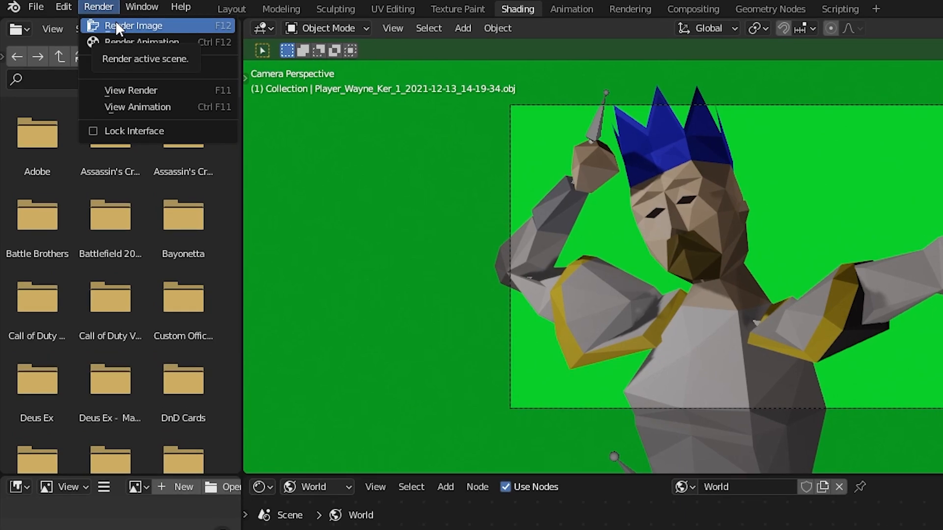
pyautogui.click(97, 24)
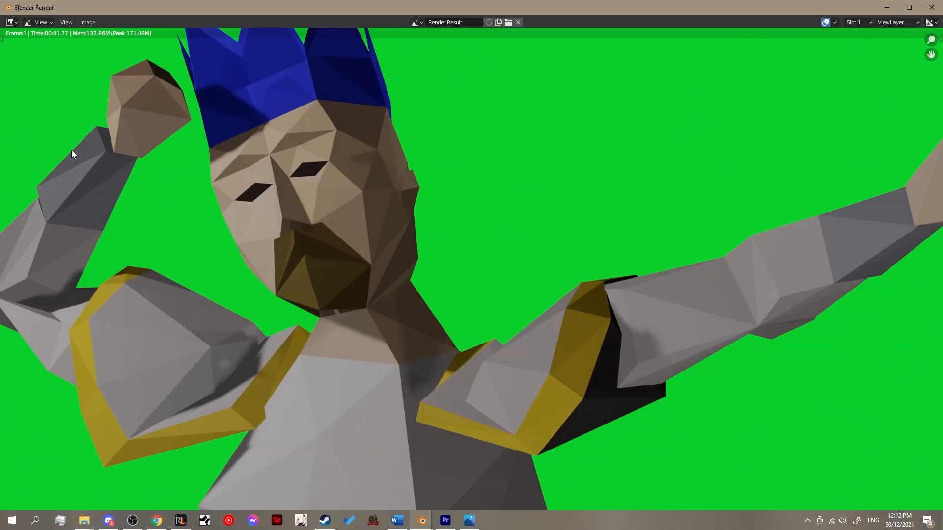
pyautogui.click(93, 22)
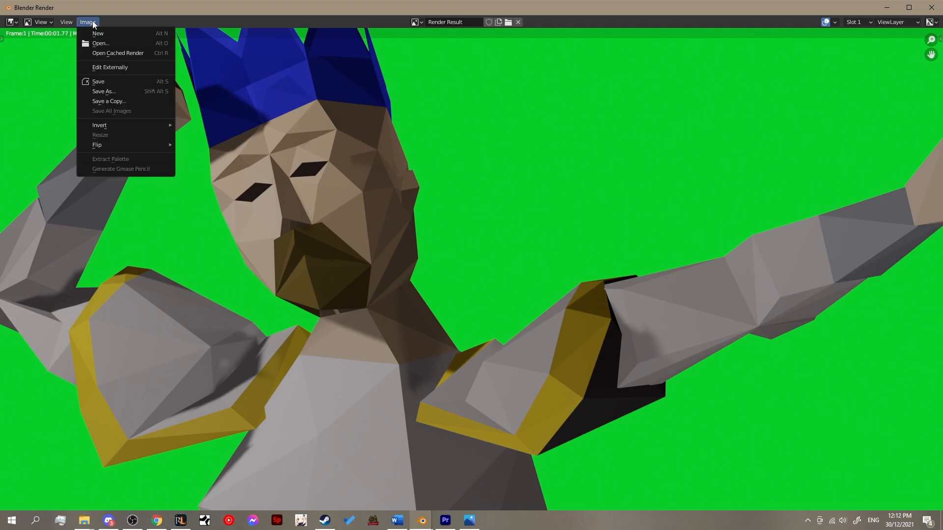
pyautogui.click(108, 91)
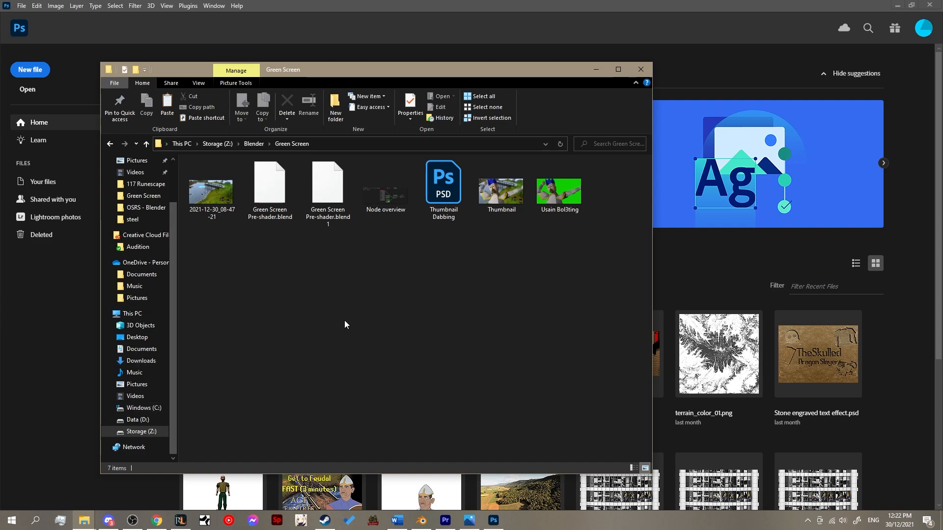
# Step: Open the Usain Bol3ting render in Photoshop and place the 2021-12-30_08-47-21 screenshot on top of it
pyautogui.moveTo(469, 71); pyautogui.dragTo(382, 74)
pyautogui.moveTo(476, 192); pyautogui.dragTo(621, 288)
pyautogui.click(84, 521)
pyautogui.moveTo(294, 191); pyautogui.dragTo(639, 221)
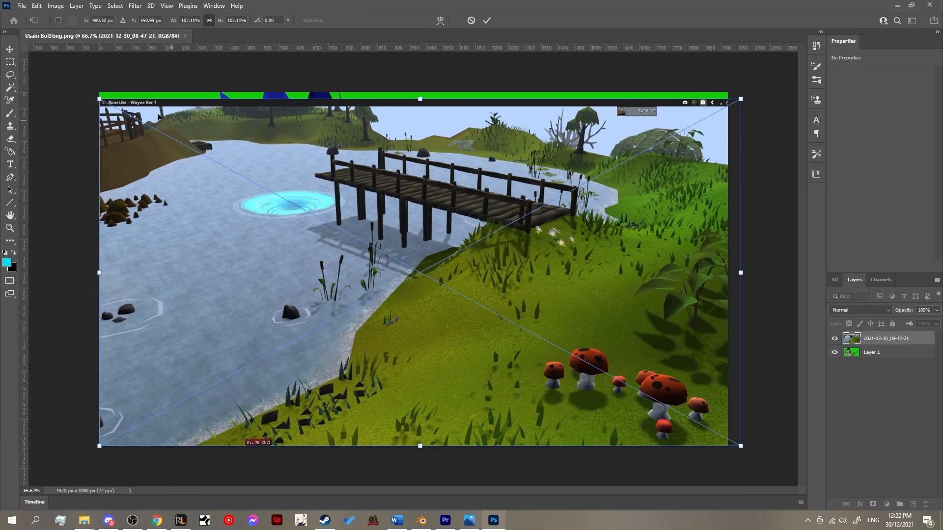
# Step: Enlarge the placed screenshot to about 2110 × 1143 px so it covers the canvas, and move its layer below Layer 1
pyautogui.moveTo(85, 59); pyautogui.dragTo(65, 46)
pyautogui.moveTo(370, 197); pyautogui.dragTo(388, 197)
pyautogui.press('Return')
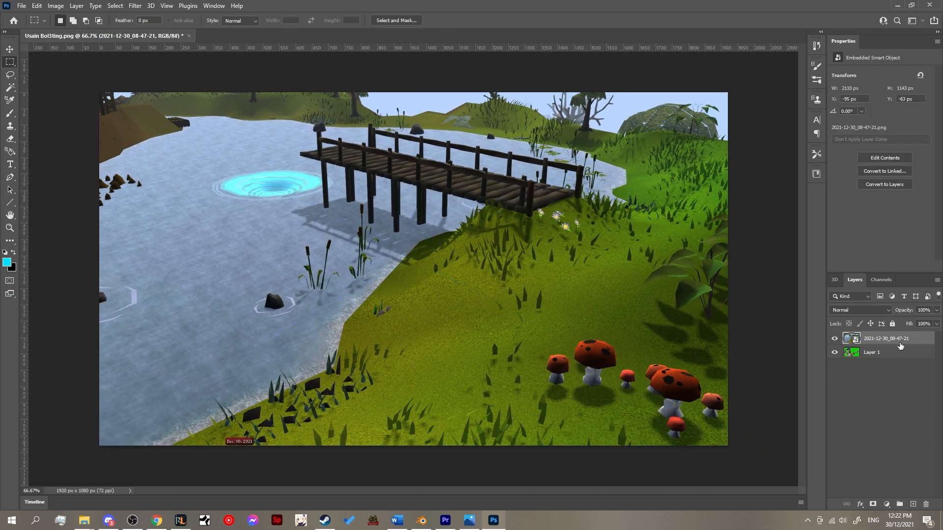
pyautogui.moveTo(900, 346); pyautogui.dragTo(906, 366)
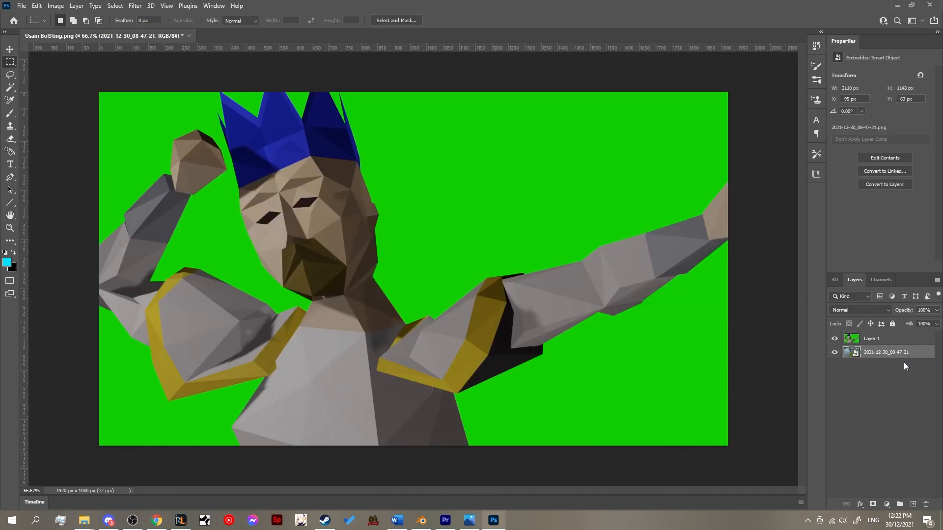
# Step: Delete the green areas on Layer 1 around the head and below the outstretched arm using Magic Wand selections
pyautogui.click(885, 340)
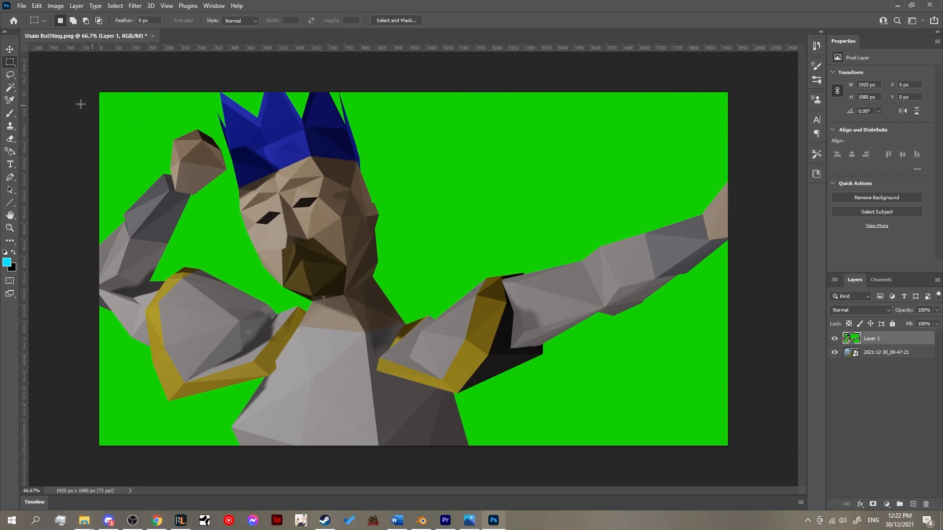
pyautogui.click(7, 91)
pyautogui.click(470, 171)
pyautogui.press('Delete')
pyautogui.click(580, 387)
pyautogui.press('Delete')
pyautogui.click(221, 252)
pyautogui.press('Delete')
# Step: Select the remaining green area below the bent arm on Layer 1 and erase it with the 5000 px Eraser
pyautogui.click(182, 393)
pyautogui.click(8, 142)
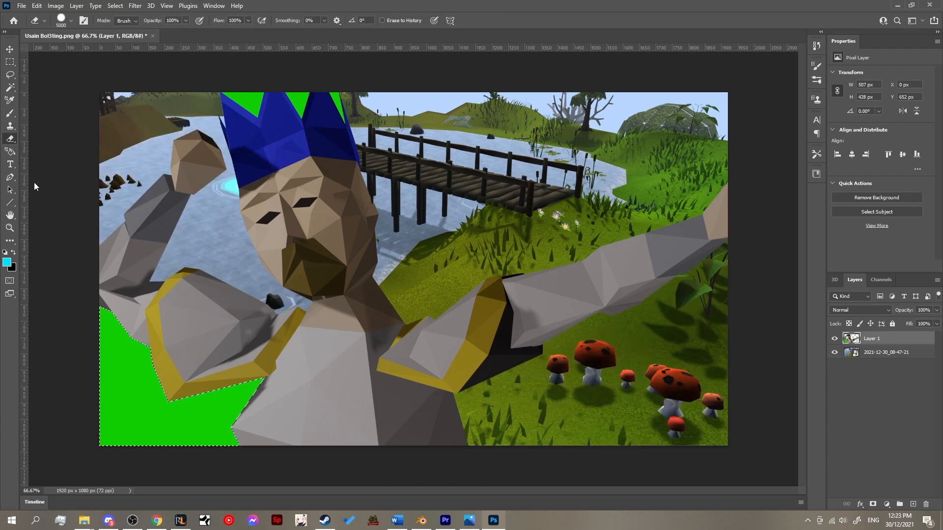
pyautogui.click(58, 195)
# Step: Select the three green gaps between the crown's spikes together and remove them with the Eraser
pyautogui.click(9, 90)
pyautogui.click(247, 101)
pyautogui.keyDown('shift'); pyautogui.click(296, 101); pyautogui.keyUp('shift')
pyautogui.keyDown('shift'); pyautogui.click(337, 102); pyautogui.keyUp('shift')
pyautogui.click(10, 140)
pyautogui.click(247, 101)
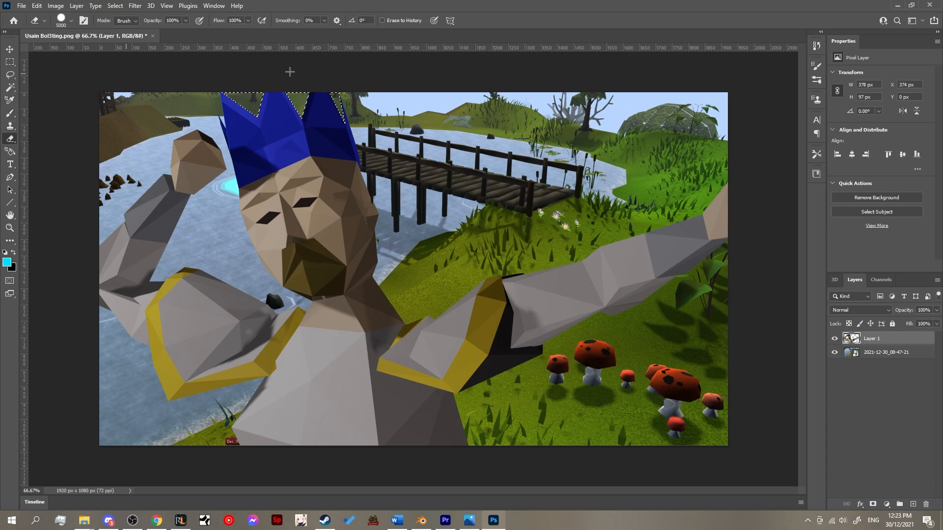
# Step: Select the whole canvas area on the 2021-12-30_08-47-21 screenshot layer and apply a Gaussian Blur to it
pyautogui.click(906, 353)
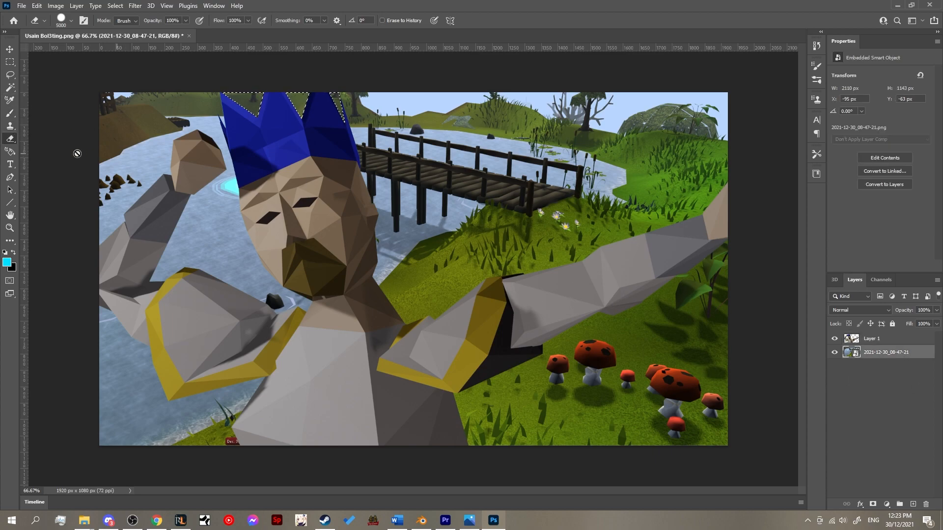
pyautogui.click(10, 62)
pyautogui.moveTo(98, 92); pyautogui.dragTo(729, 447)
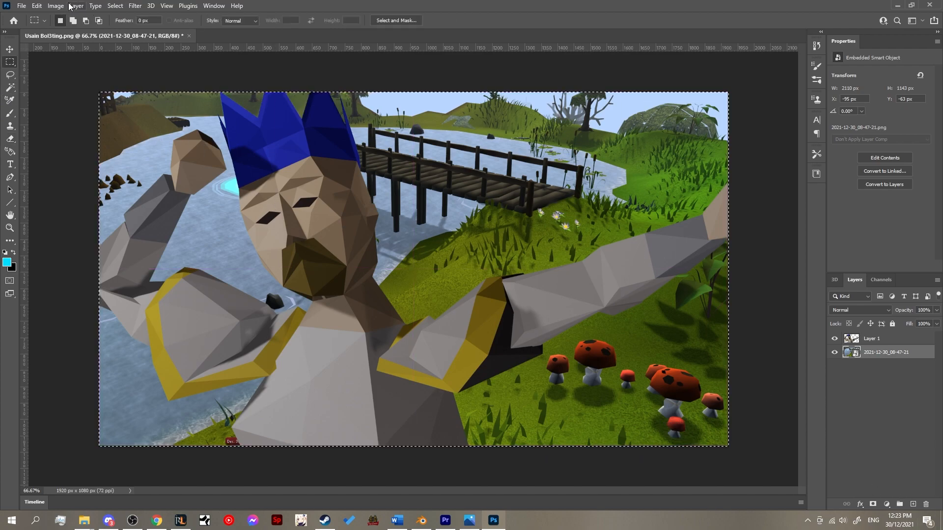
pyautogui.click(137, 6)
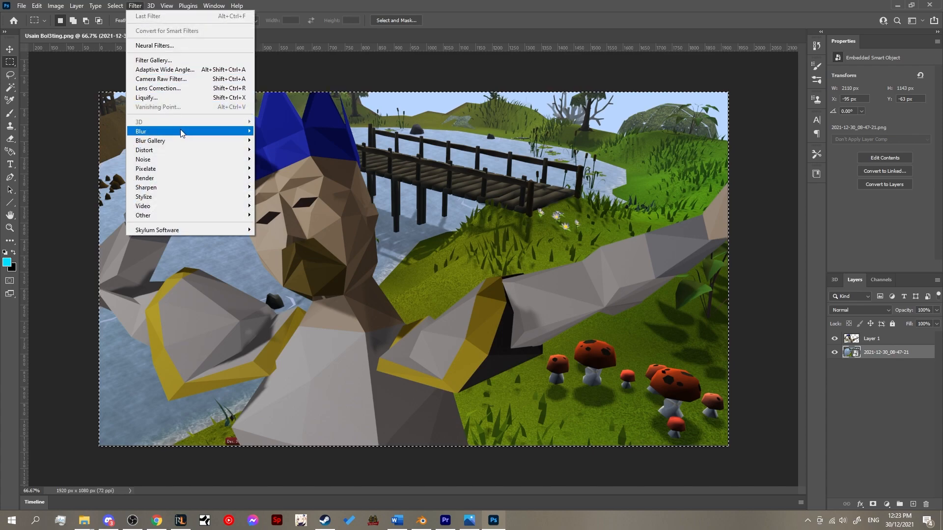
pyautogui.moveTo(182, 134)
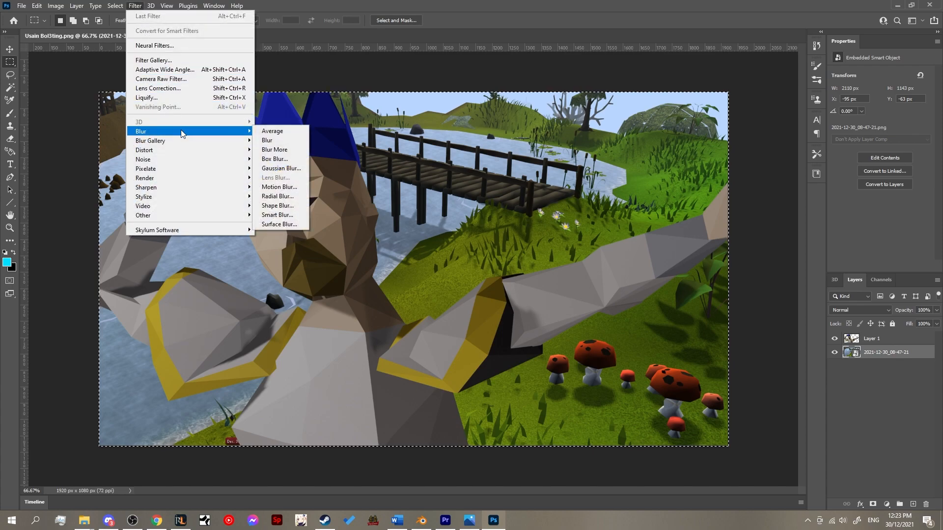
pyautogui.click(282, 169)
pyautogui.click(522, 125)
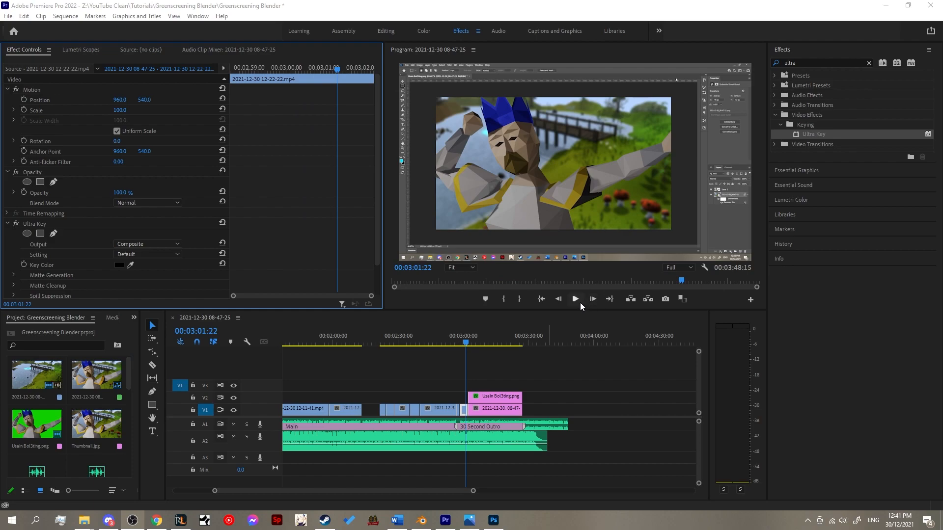
# Step: In Premiere Pro, clear the effects search and play the sequence onto the green-background character clip, stopping at about 00:03:04
pyautogui.click(869, 64)
pyautogui.click(447, 373)
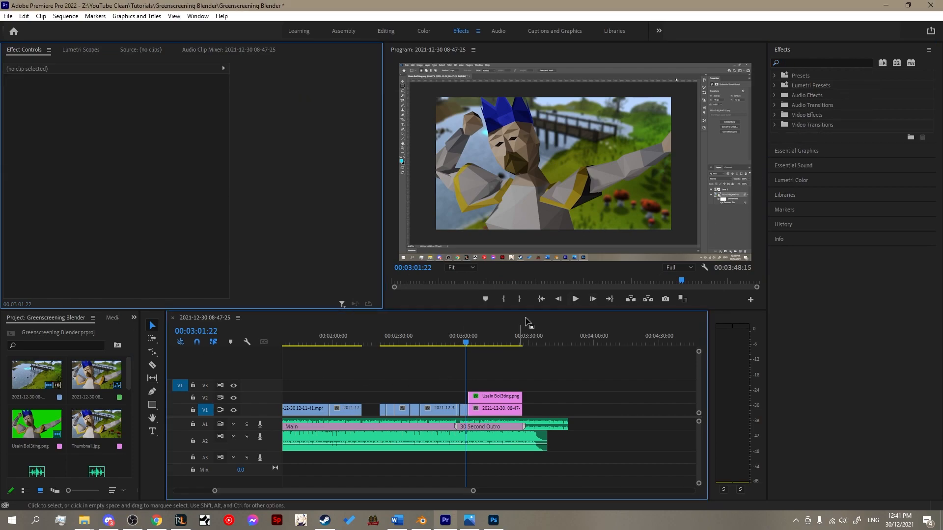
pyautogui.click(576, 299)
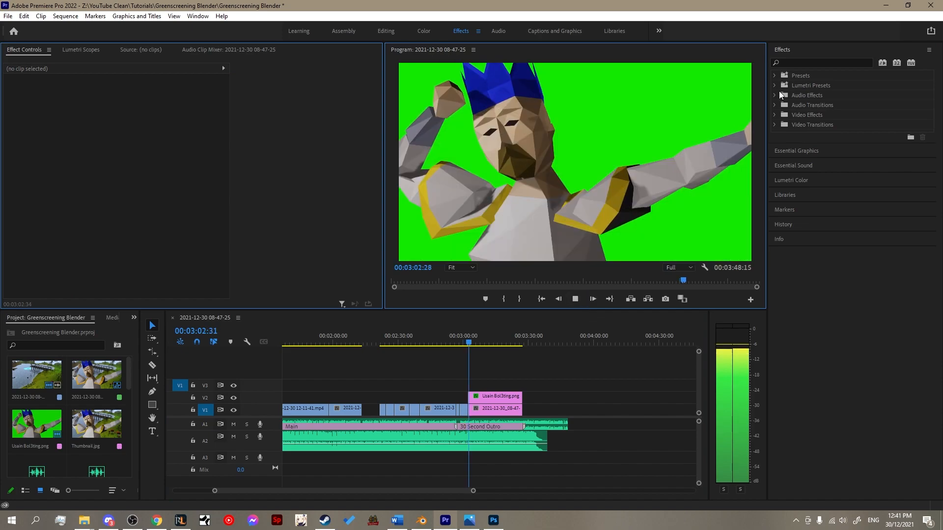
pyautogui.click(594, 303)
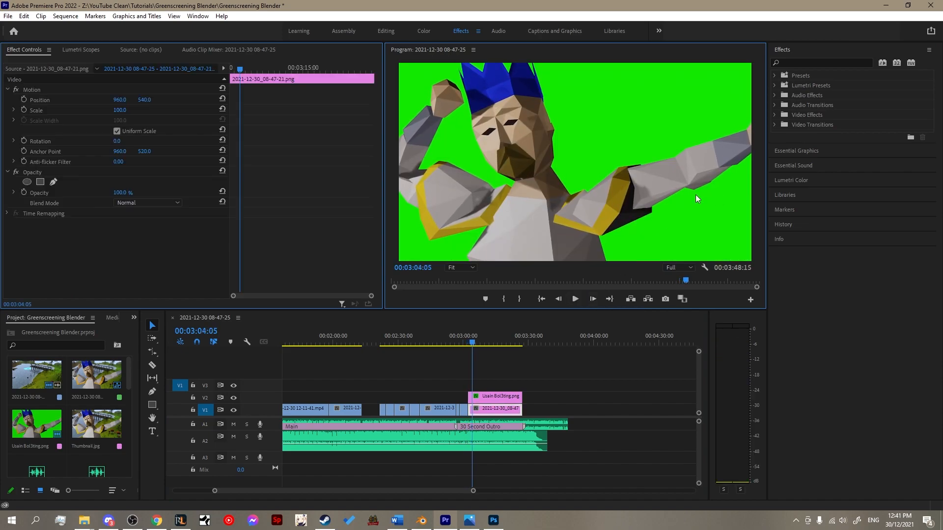
# Step: Apply the Ultra Key effect to the Usain Bol3ting.png clip and sample its green background as the key color
pyautogui.click(830, 63)
pyautogui.write('ultra')
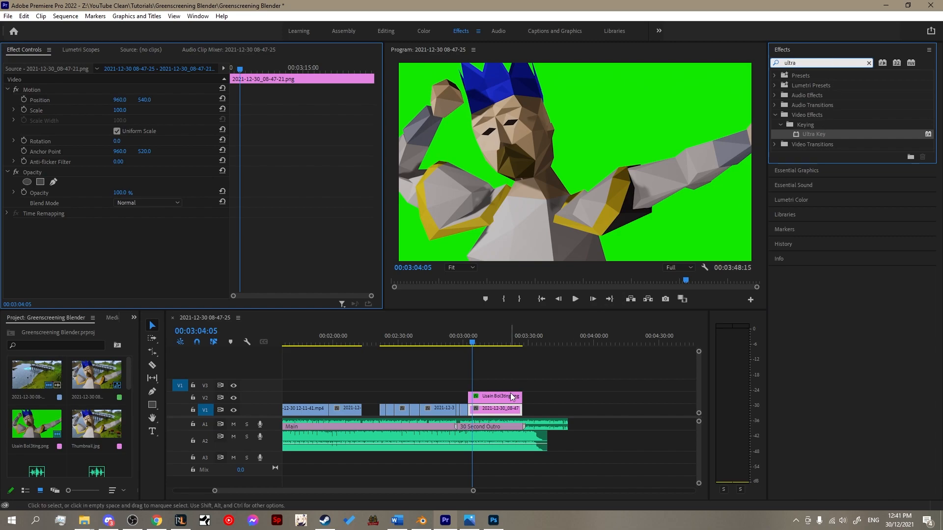
pyautogui.click(496, 396)
pyautogui.moveTo(814, 135); pyautogui.dragTo(476, 230)
pyautogui.moveTo(134, 286); pyautogui.dragTo(135, 285)
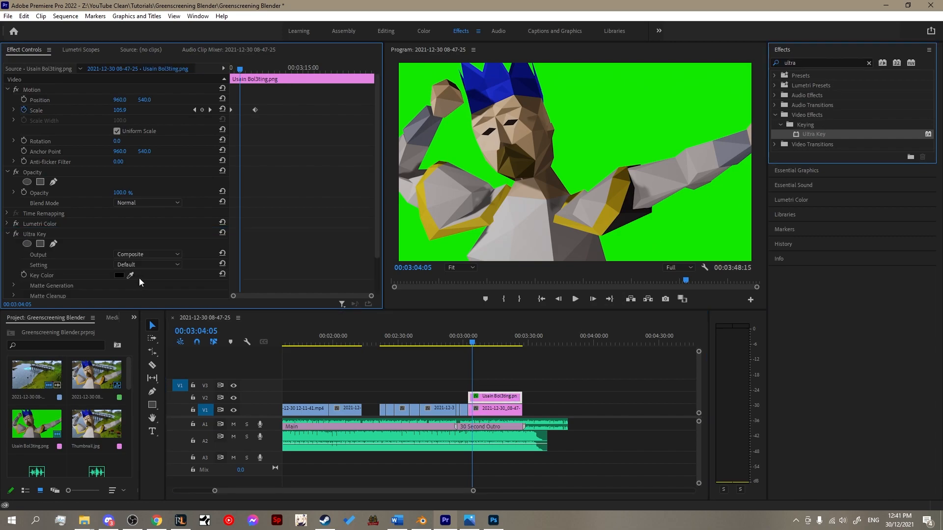
pyautogui.click(609, 112)
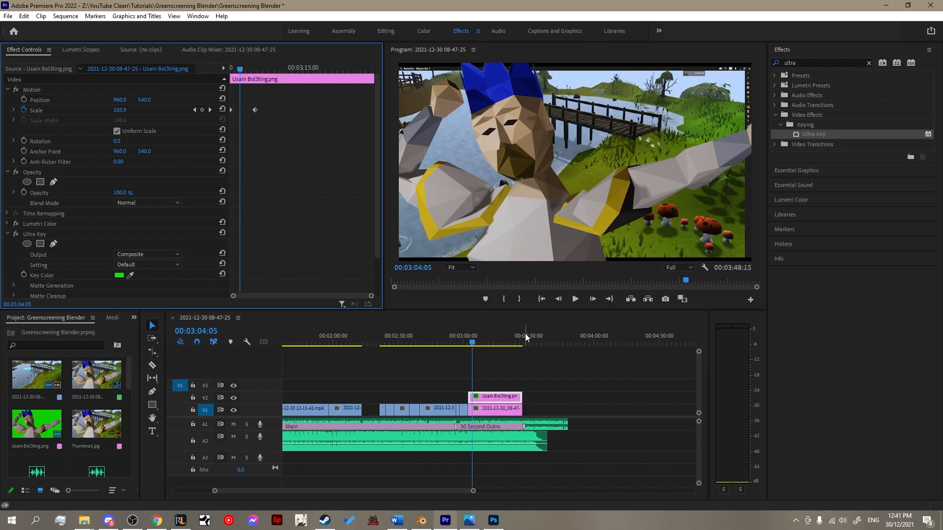
# Step: Find the Gaussian Blur video effect and apply it to the 2021-12-30_08-47-21.png background clip beneath the character
pyautogui.click(799, 62)
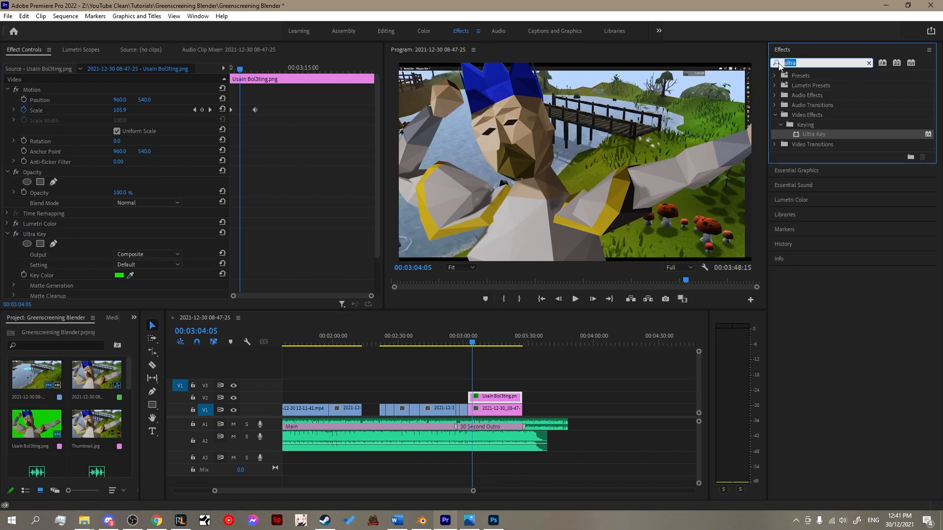
pyautogui.write('gauss')
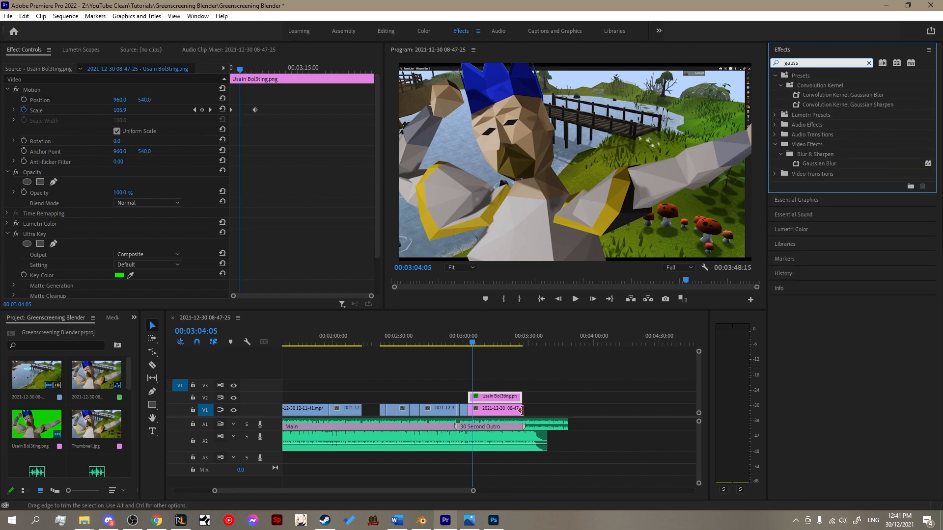
pyautogui.click(518, 409)
pyautogui.moveTo(827, 164); pyautogui.dragTo(815, 169)
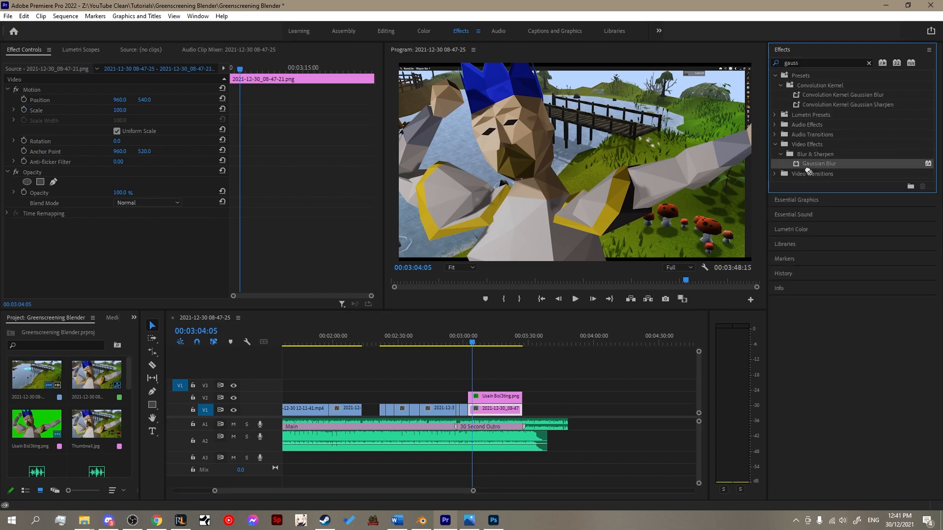
pyautogui.moveTo(171, 253); pyautogui.dragTo(170, 251)
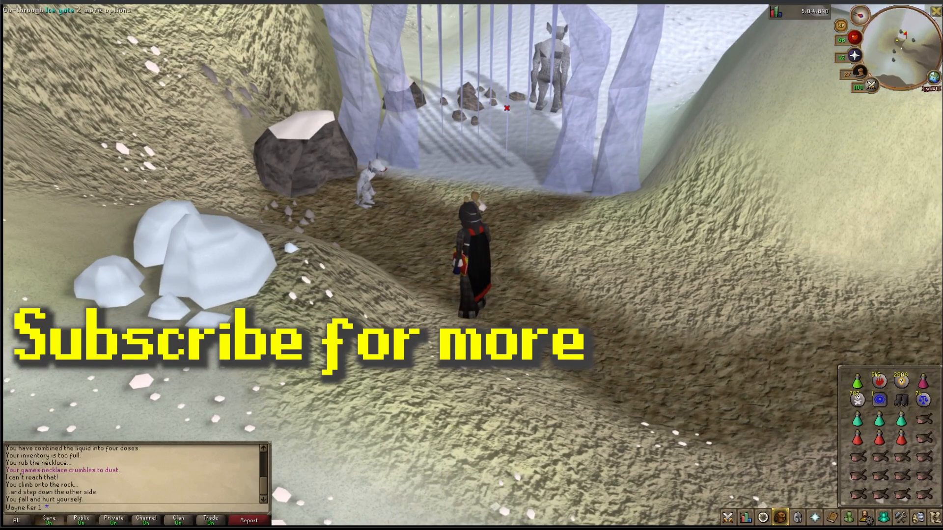
pyautogui.press('Up')
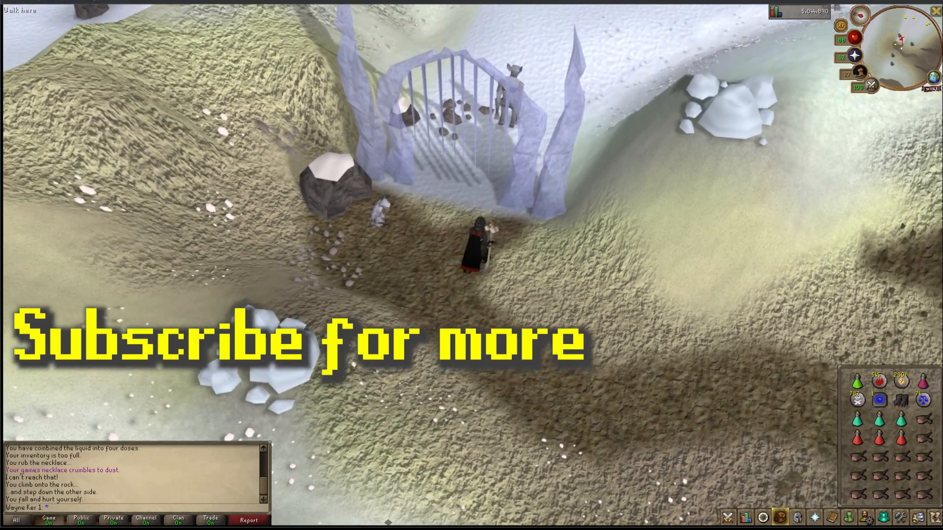
pyautogui.press('Up')
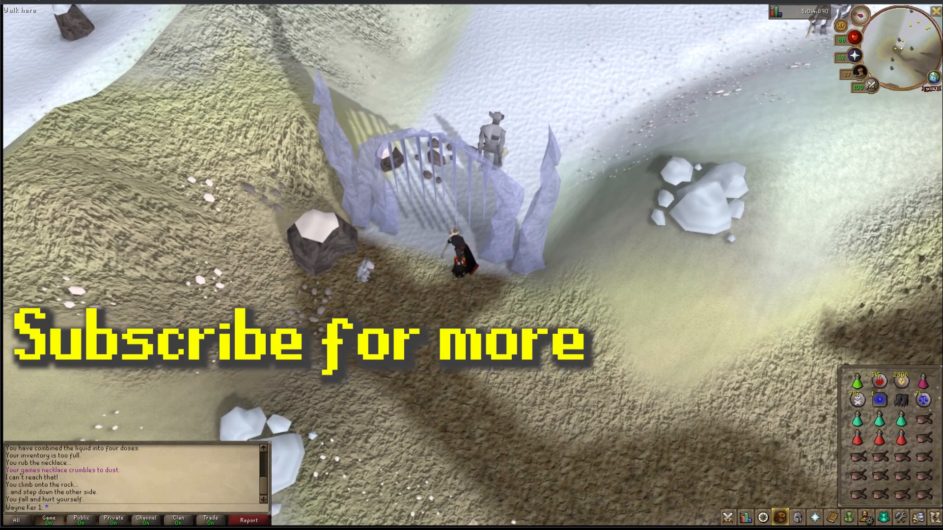
pyautogui.press('F5')
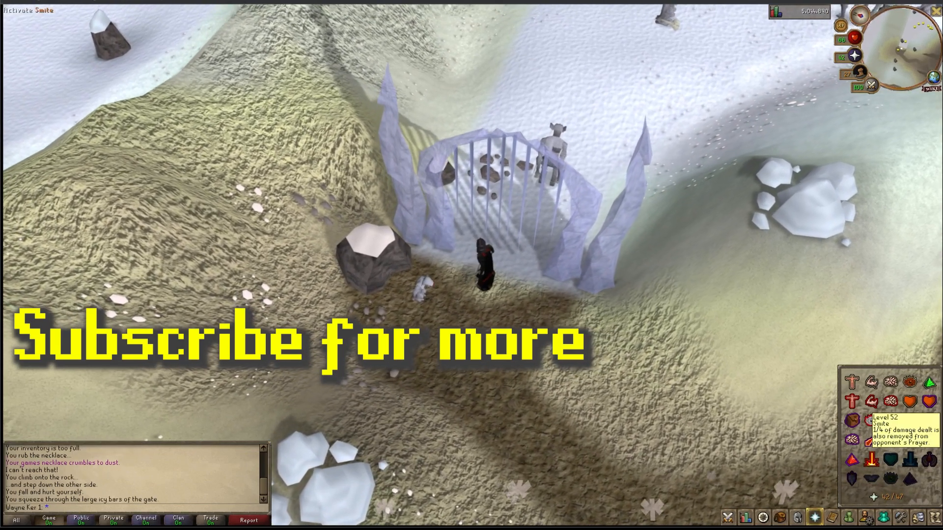